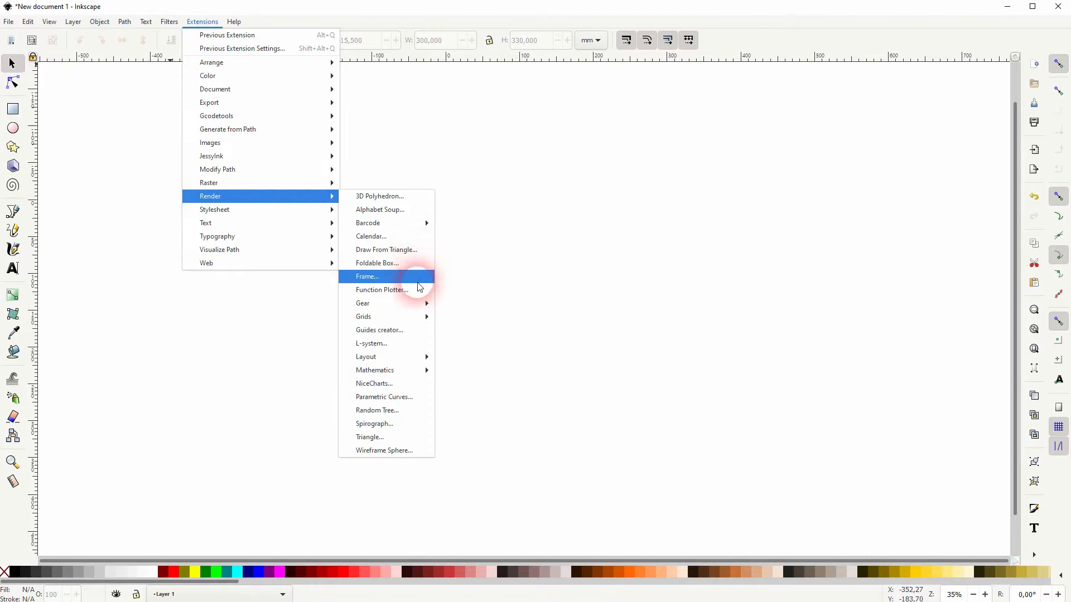
Set up a horizontally drawn bar chart in the NiceCharts render extension with live preview on.
{"action": "left_click", "coordinate": [385, 384]}
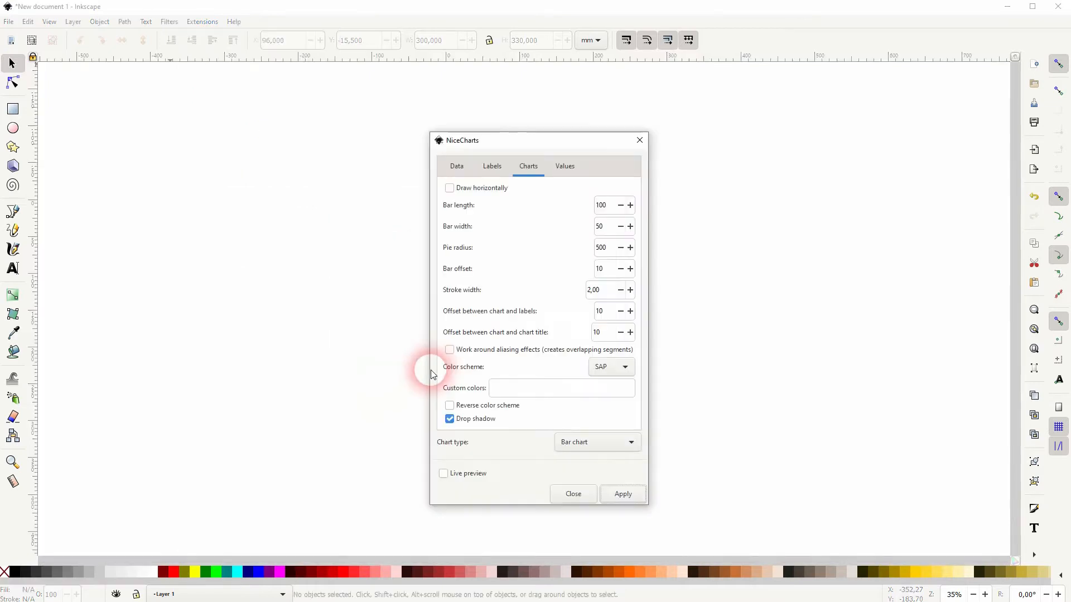
{"action": "left_click_drag", "start_coordinate": [526, 145], "coordinate": [296, 110]}
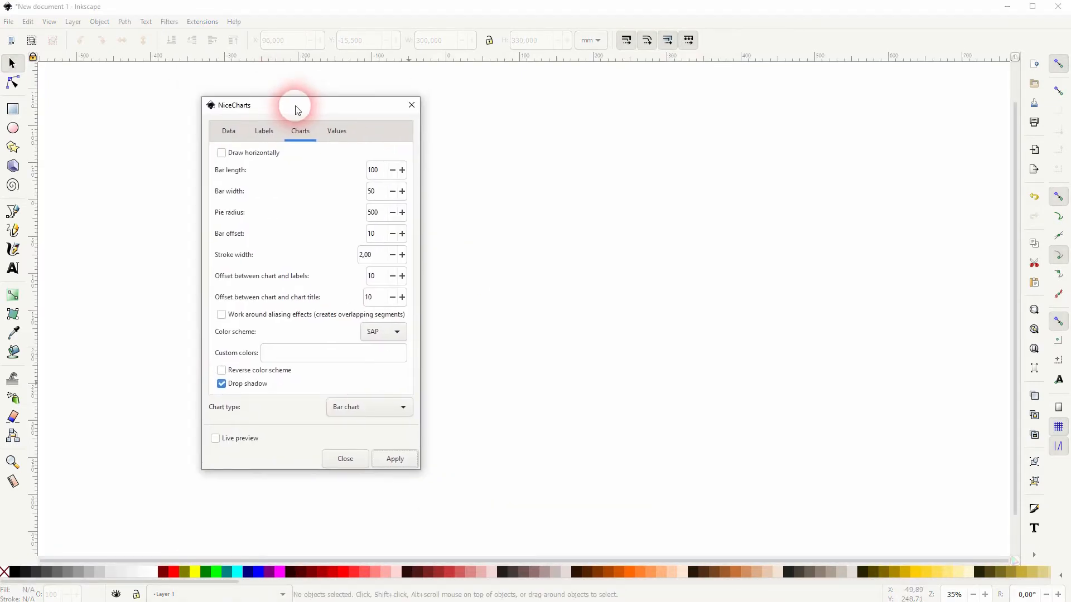
{"action": "left_click", "coordinate": [246, 440]}
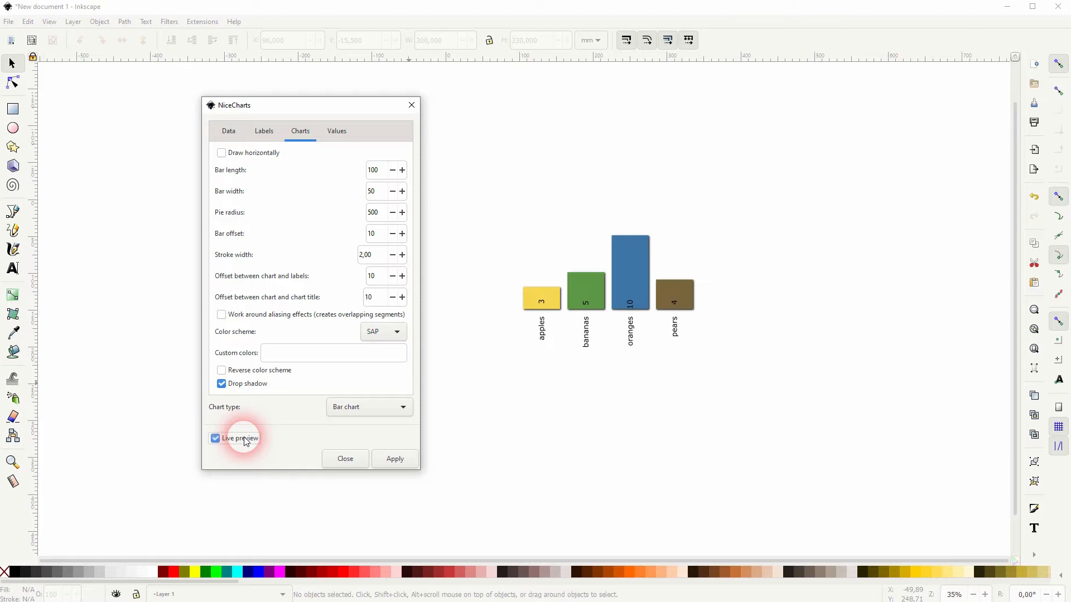
{"action": "left_click", "coordinate": [365, 408]}
{"action": "left_click", "coordinate": [366, 411]}
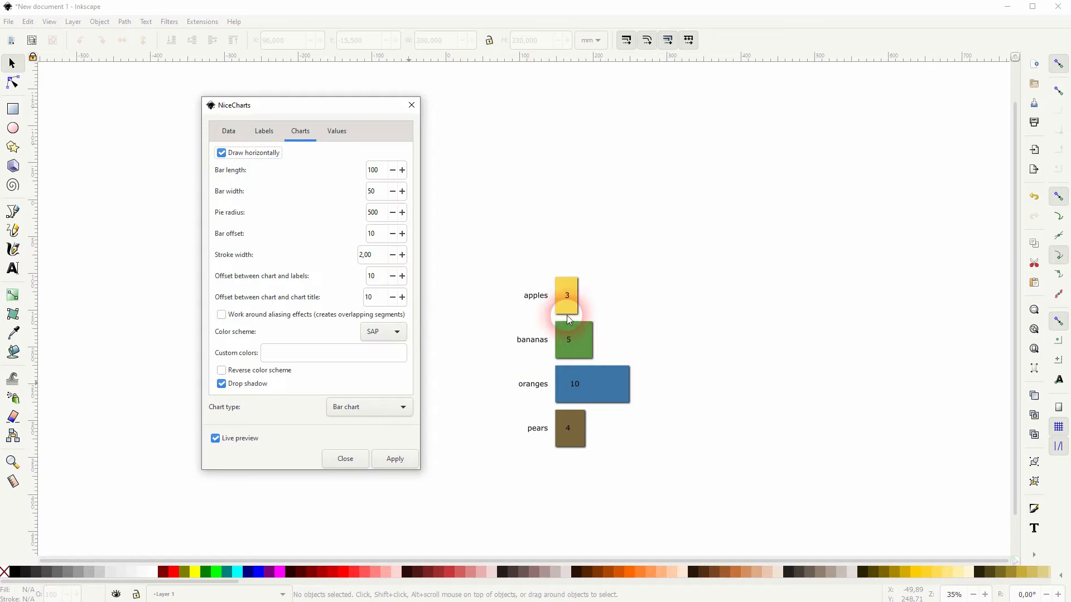
Set the chart's bar length to 200 and bar width to 25.
{"action": "double_click", "coordinate": [377, 168]}
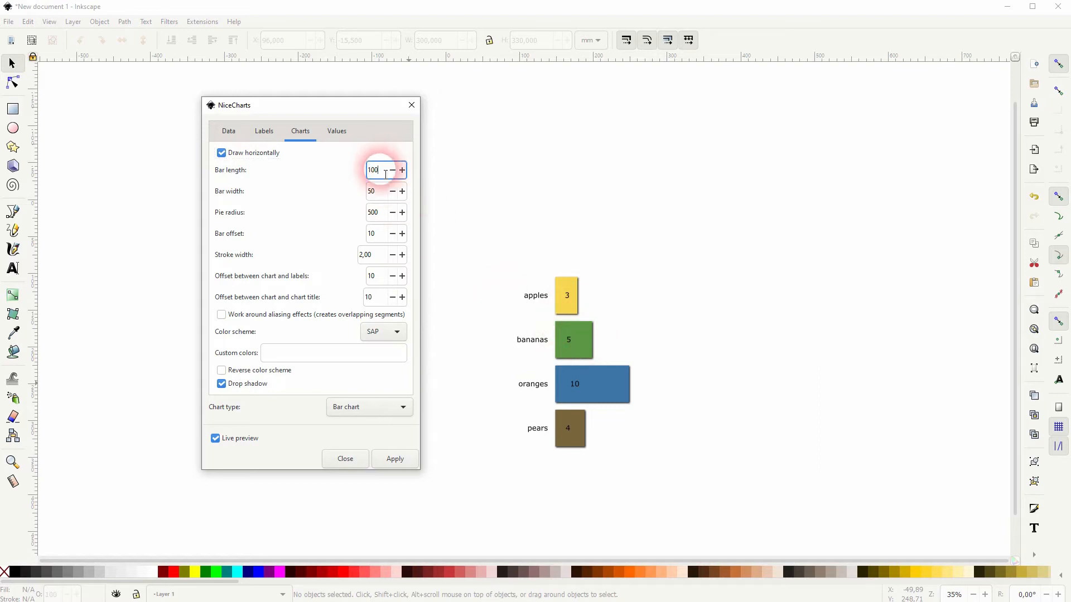
{"action": "type", "text": "200"}
{"action": "left_click", "coordinate": [383, 191]}
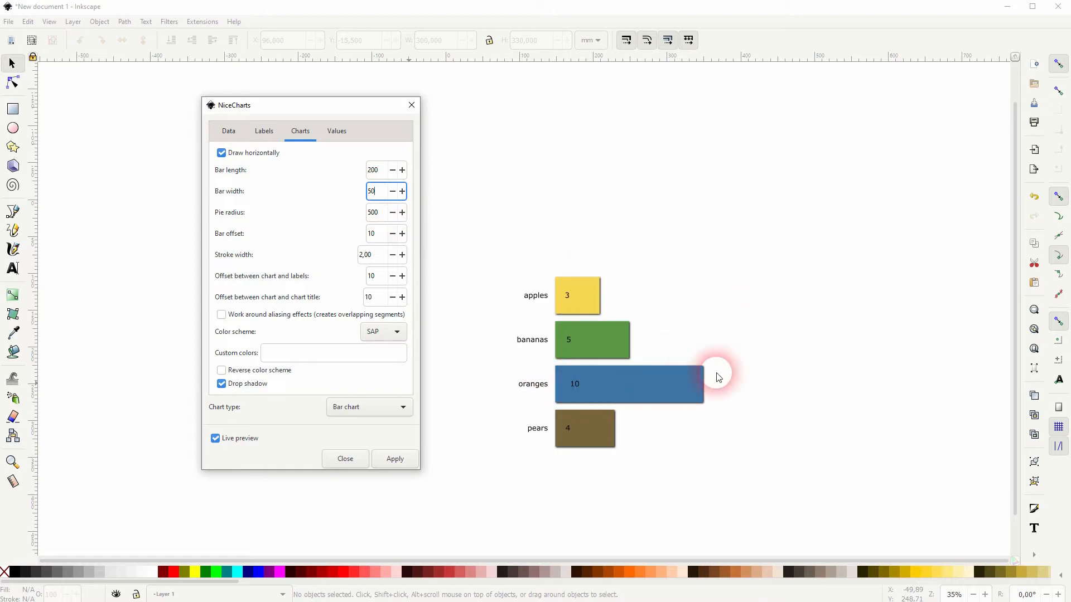
{"action": "double_click", "coordinate": [371, 192]}
{"action": "type", "text": "25"}
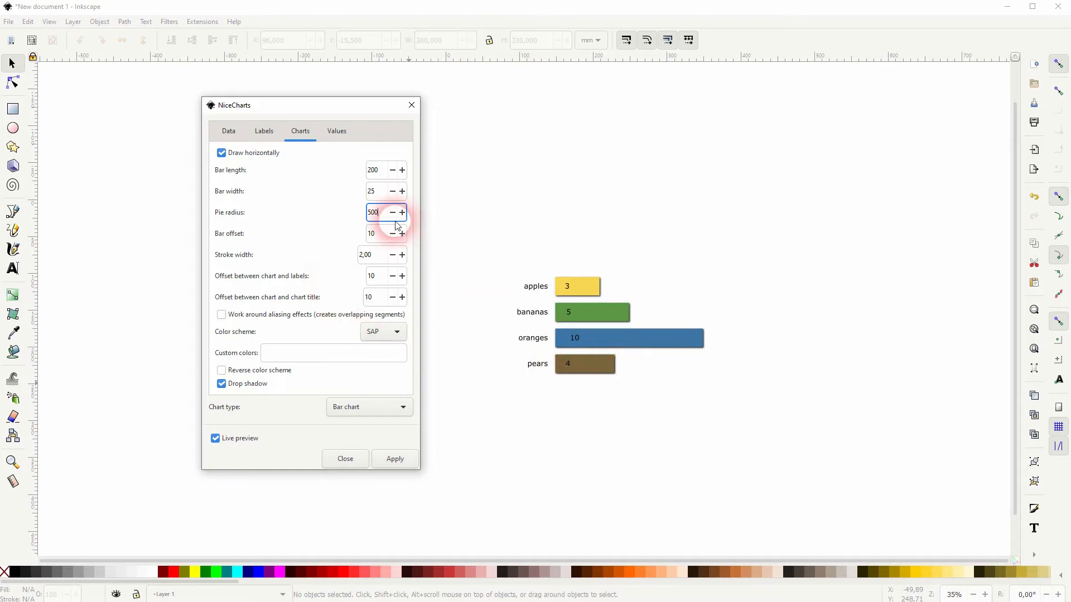
Try a bar offset of 0 and restore it to 10.
{"action": "double_click", "coordinate": [386, 238]}
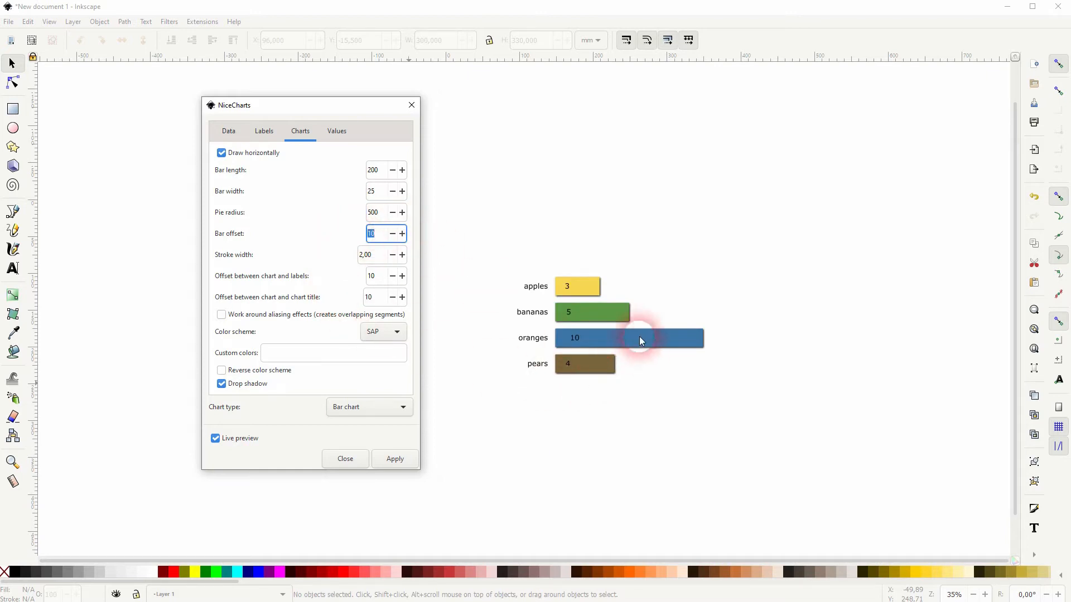
{"action": "type", "text": "0"}
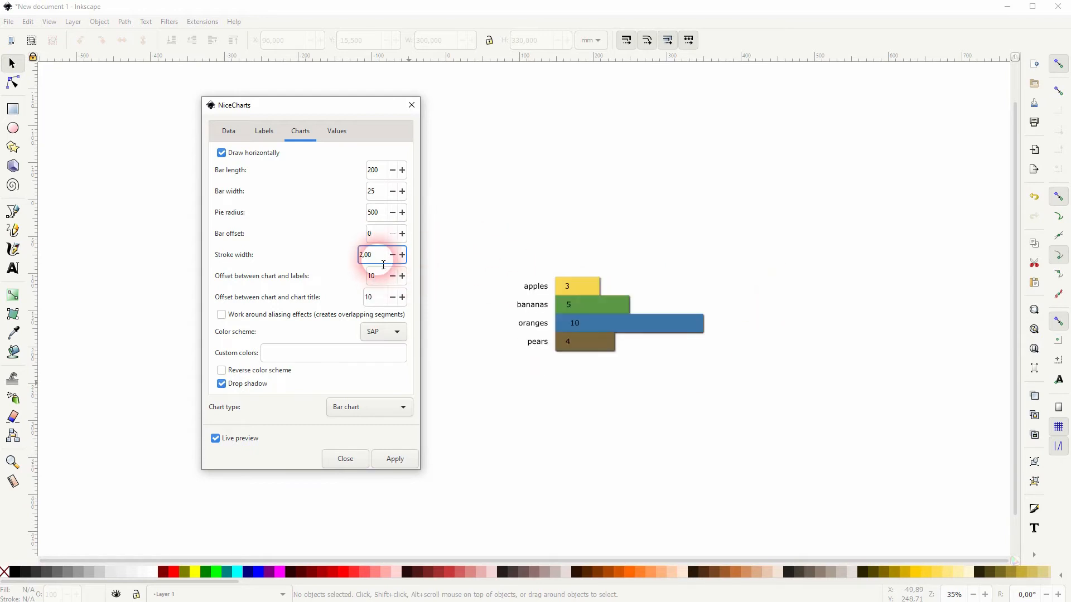
{"action": "double_click", "coordinate": [371, 233]}
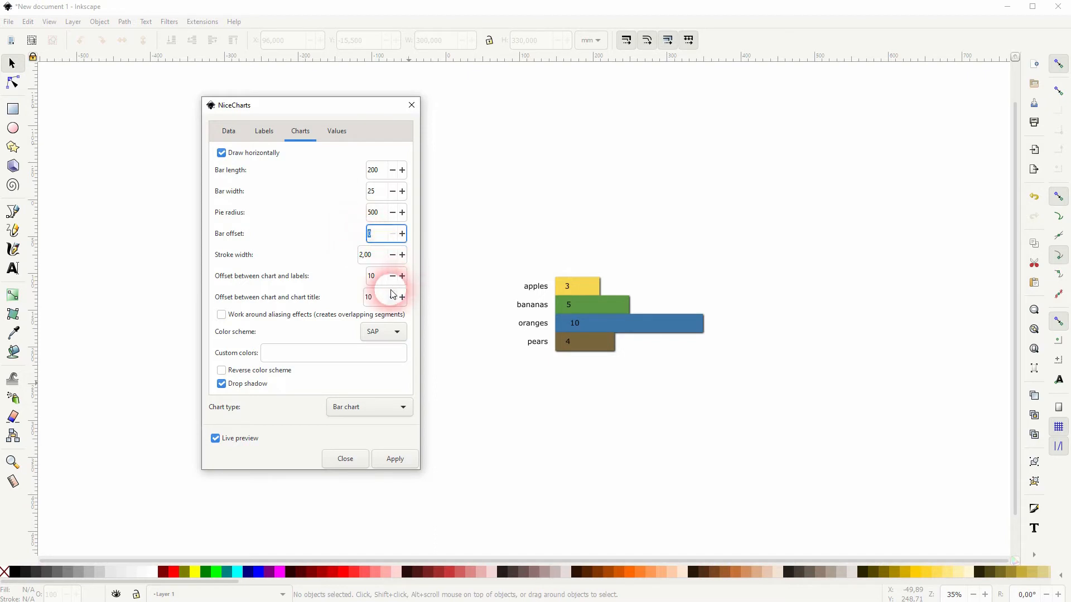
{"action": "double_click", "coordinate": [370, 255]}
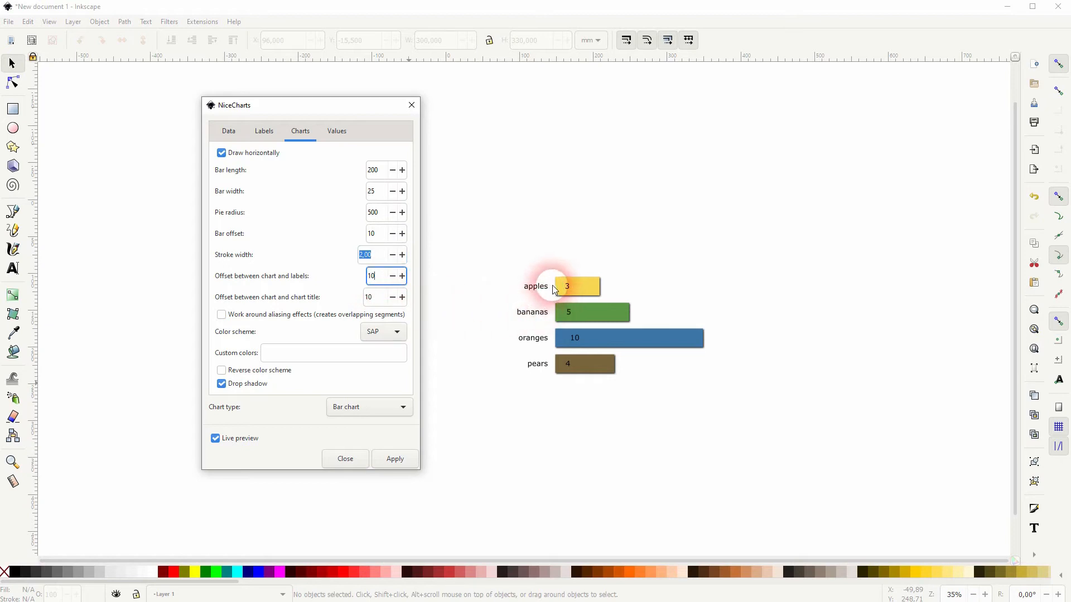
Try an offset of 25 between chart and labels and restore it to 10.
{"action": "double_click", "coordinate": [370, 276]}
{"action": "type", "text": "25"}
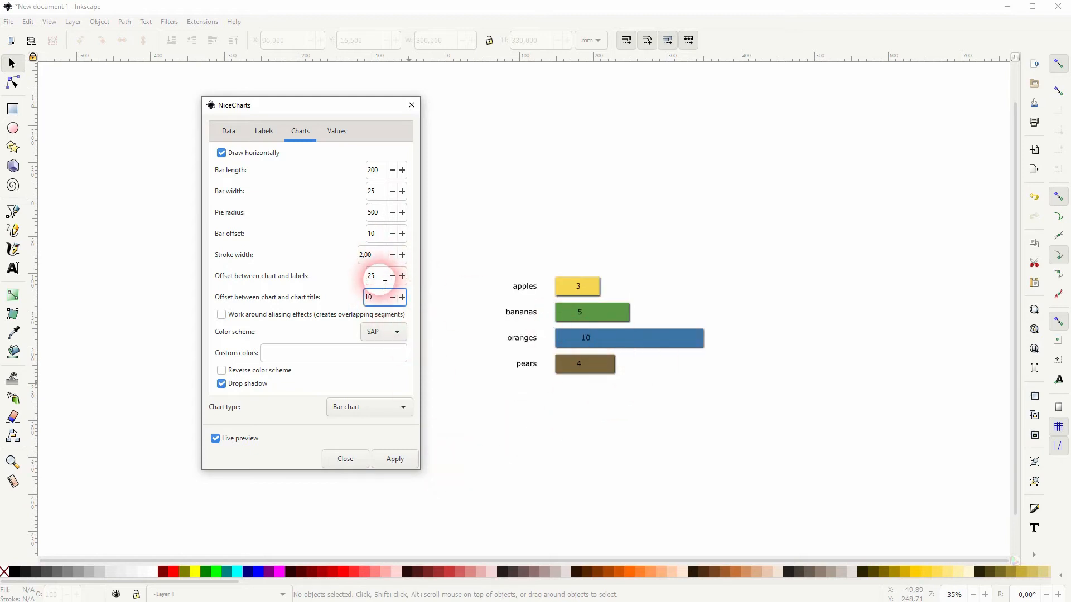
{"action": "left_click_drag", "start_coordinate": [384, 279], "coordinate": [327, 279]}
{"action": "type", "text": "10"}
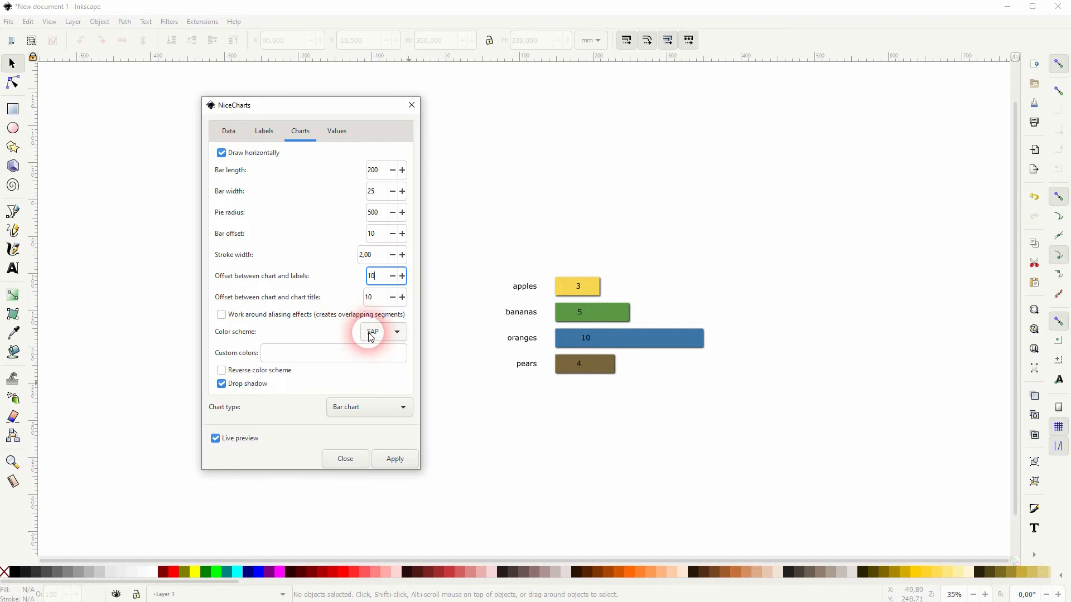
Preview the Default color scheme and the chart without drop shadow, restoring the SAP scheme and the shadow.
{"action": "left_click", "coordinate": [390, 332]}
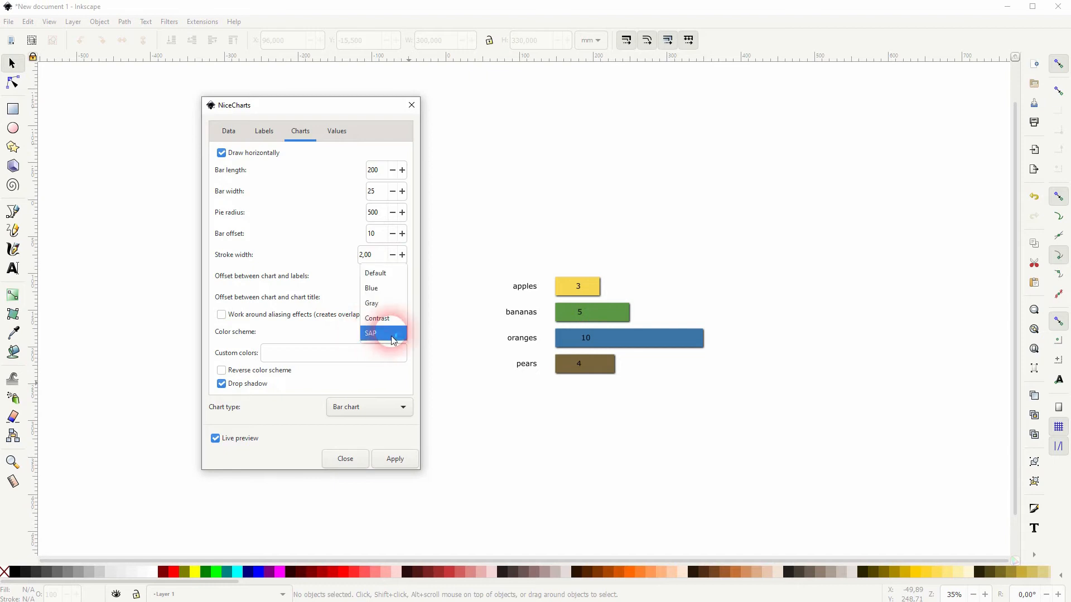
{"action": "left_click", "coordinate": [387, 274]}
{"action": "left_click", "coordinate": [392, 334]}
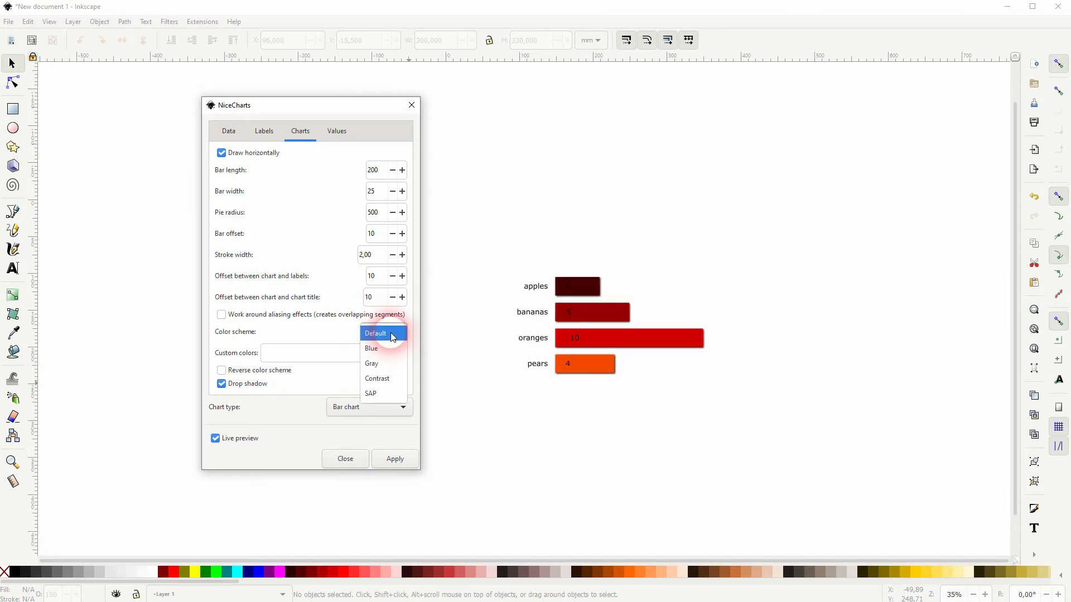
{"action": "left_click", "coordinate": [393, 393]}
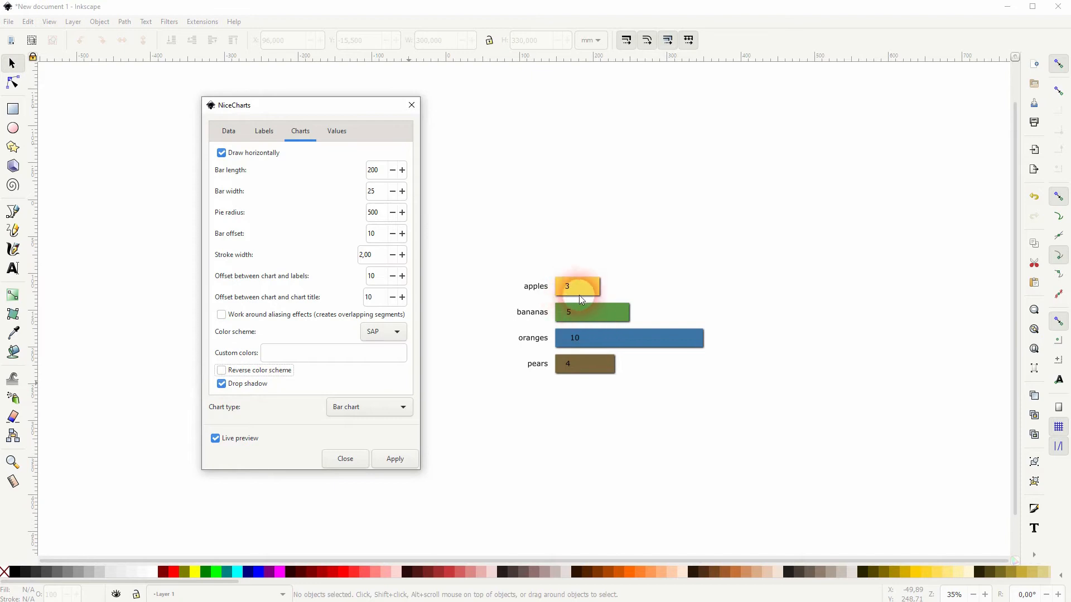
{"action": "left_click", "coordinate": [222, 384]}
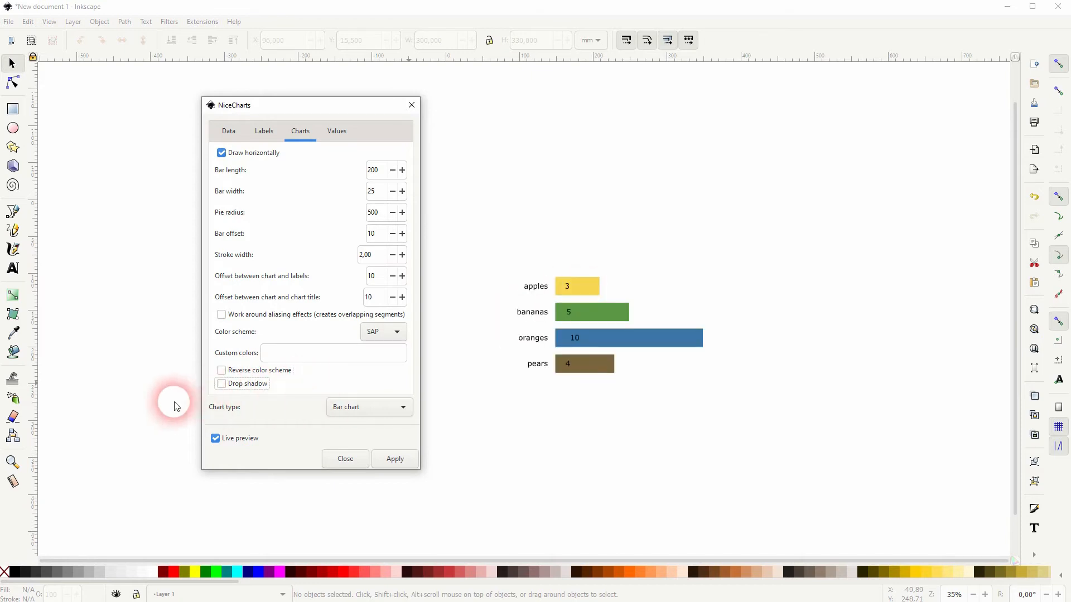
{"action": "left_click", "coordinate": [222, 383]}
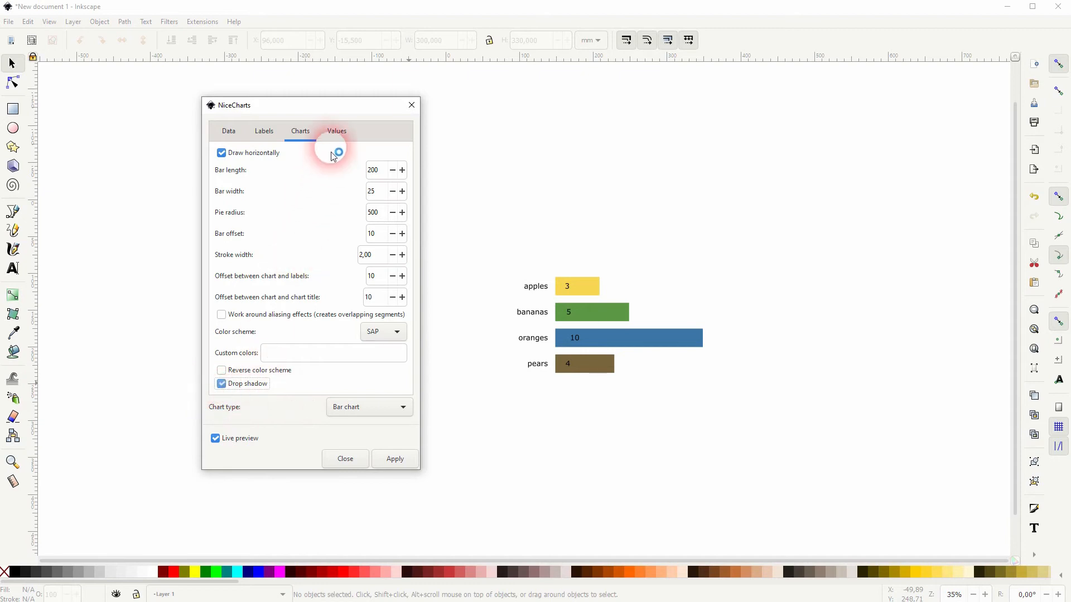
Hide the numeric values on the chart's bars.
{"action": "left_click", "coordinate": [335, 132]}
{"action": "left_click", "coordinate": [580, 310]}
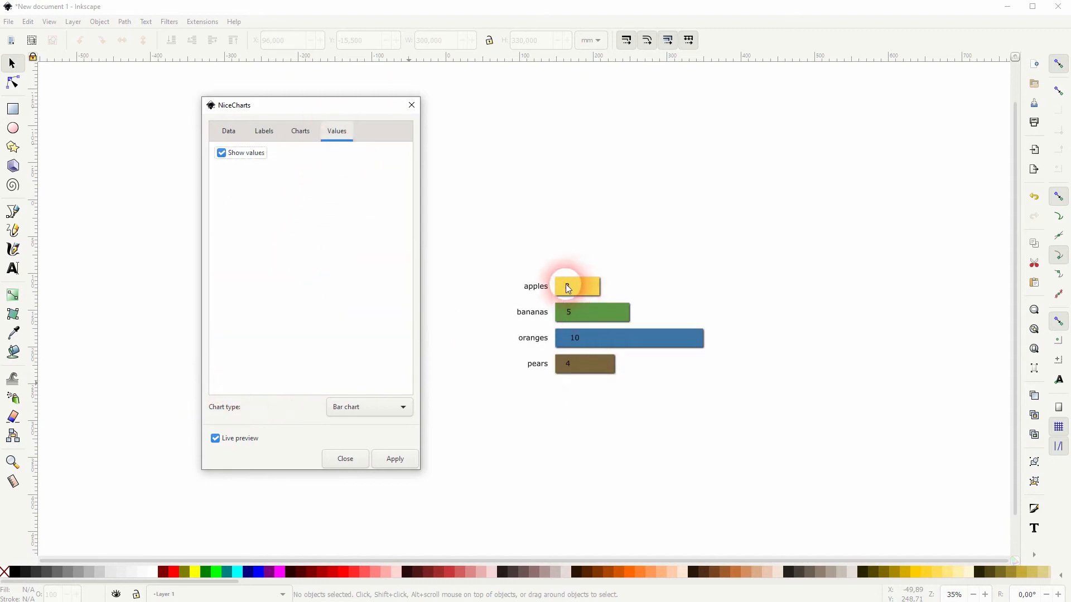
{"action": "left_click", "coordinate": [221, 154]}
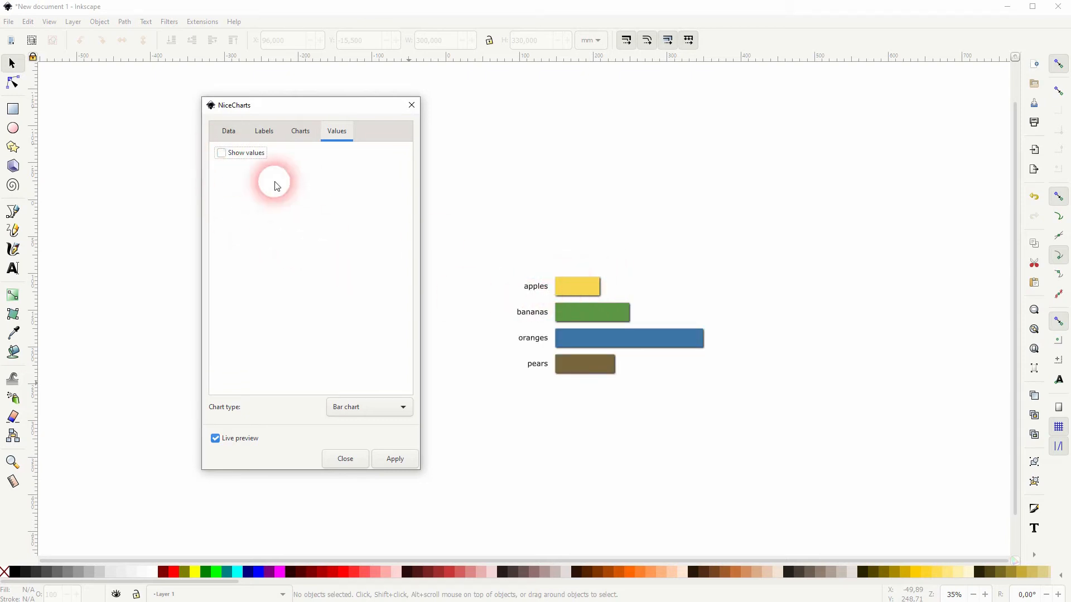
Set the chart labels' font size to 20, keeping the sans-serif font and the #000000 color.
{"action": "left_click", "coordinate": [260, 141]}
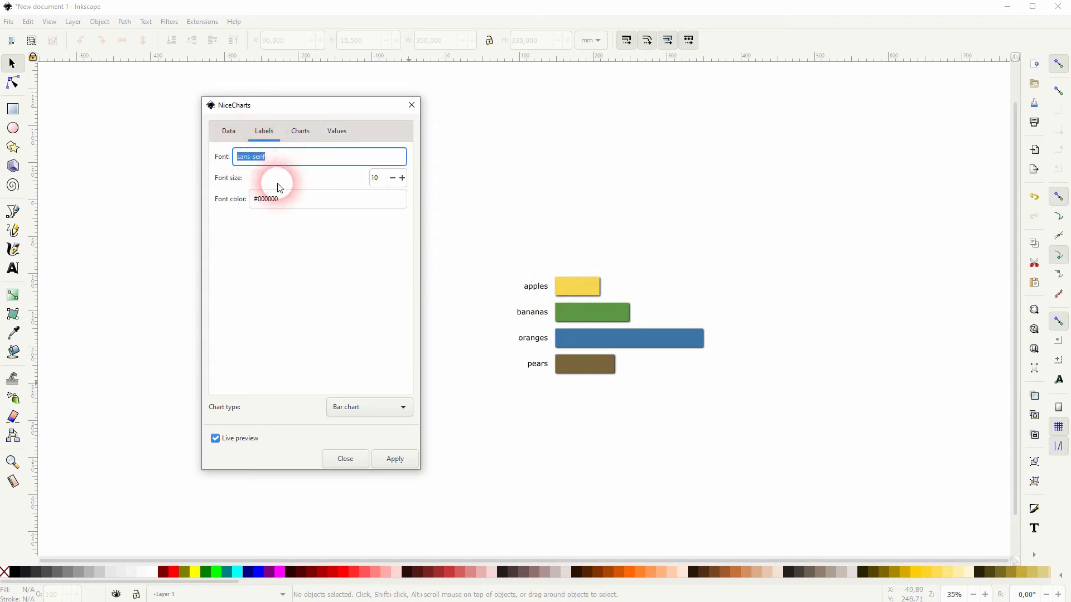
{"action": "key", "text": "Tab"}
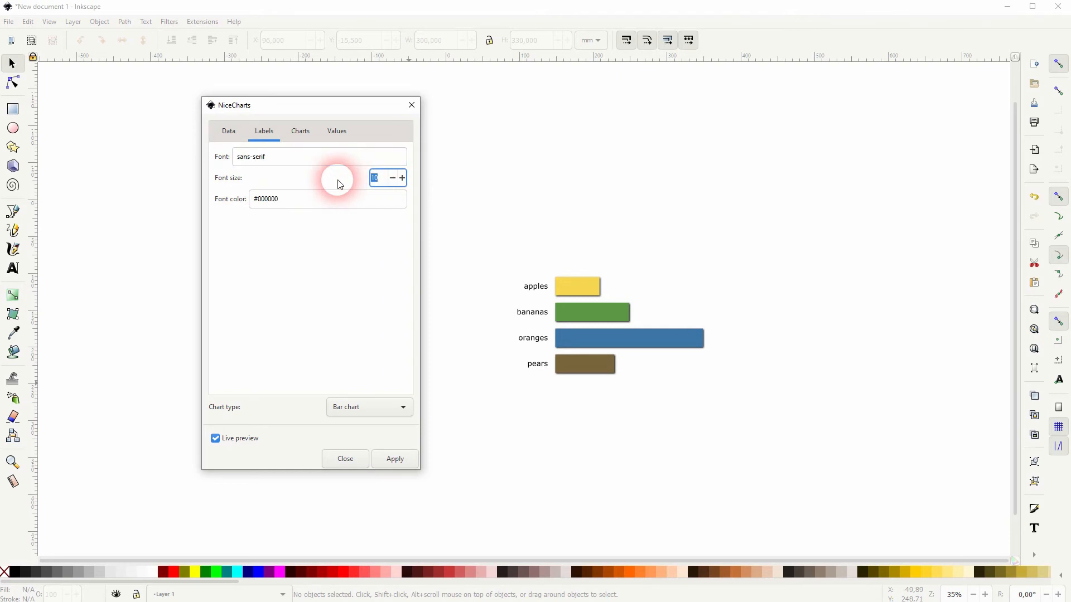
{"action": "type", "text": "20"}
{"action": "left_click", "coordinate": [342, 202]}
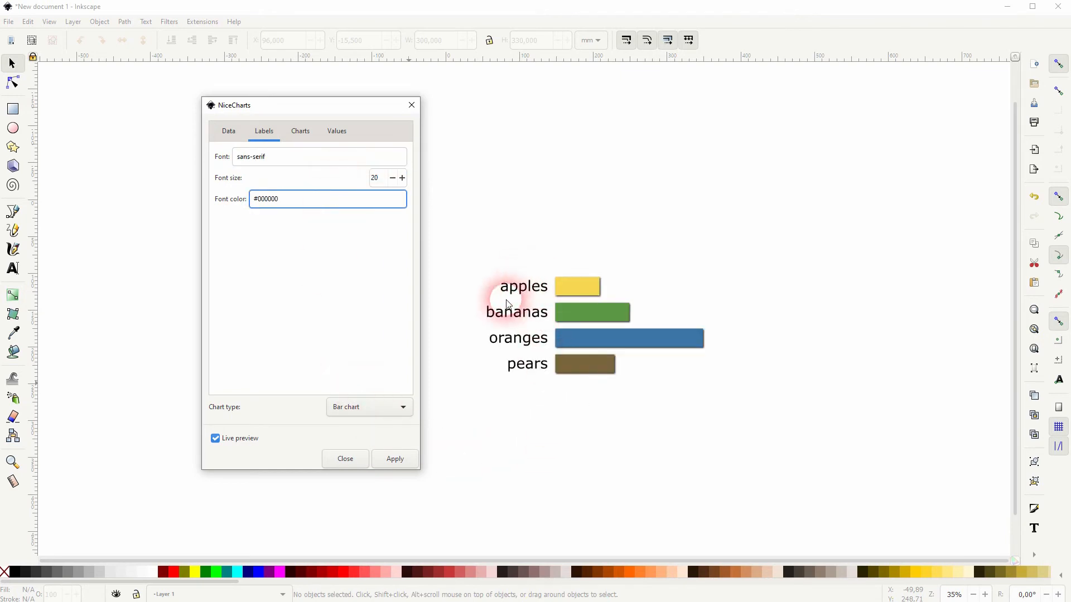
Append strawberries:15 to the chart's direct input data, with live preview off while editing and on again when done.
{"action": "left_click", "coordinate": [231, 138]}
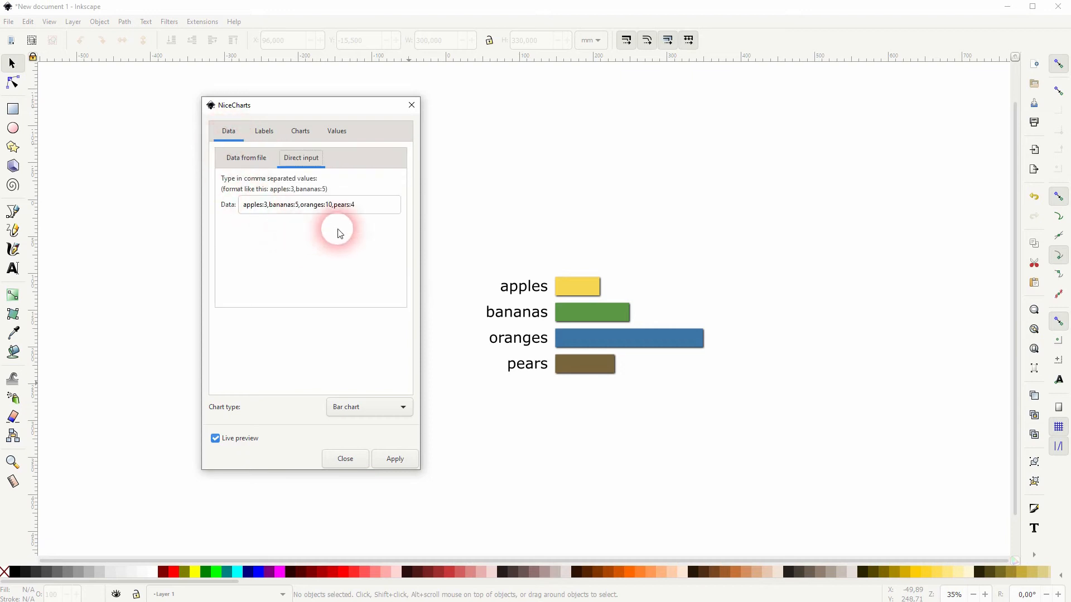
{"action": "left_click_drag", "start_coordinate": [365, 206], "coordinate": [227, 206]}
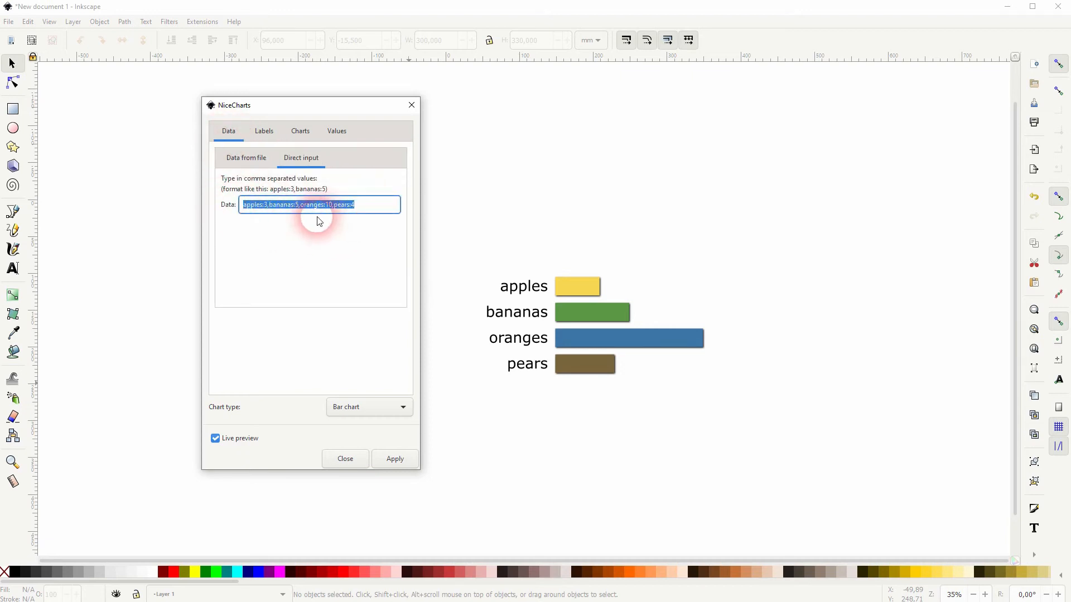
{"action": "left_click", "coordinate": [281, 212]}
{"action": "left_click", "coordinate": [287, 279]}
{"action": "left_click", "coordinate": [212, 453]}
{"action": "left_click", "coordinate": [217, 438]}
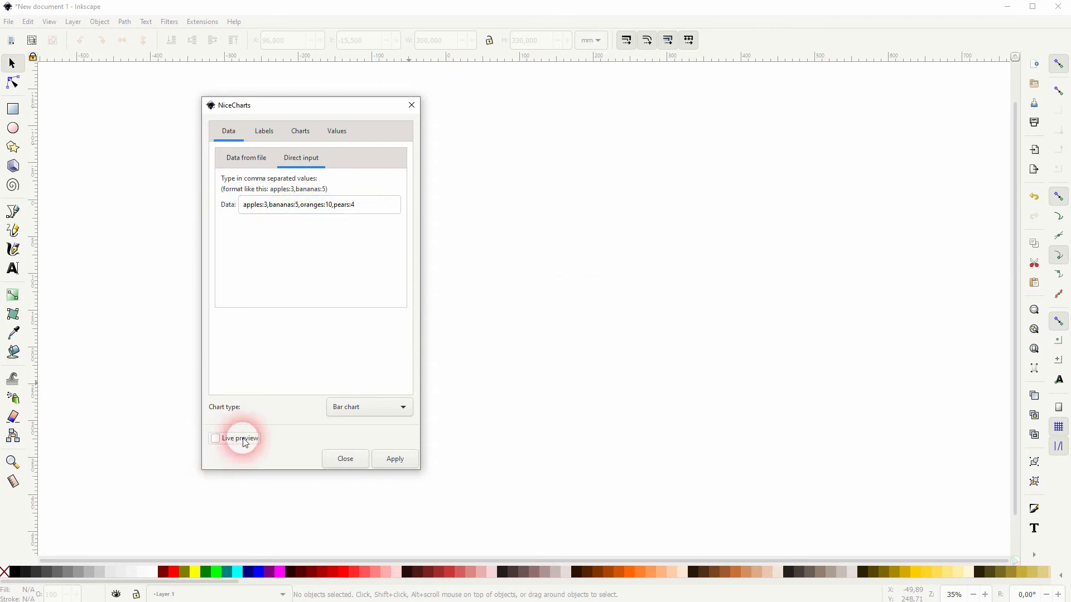
{"action": "left_click", "coordinate": [373, 207]}
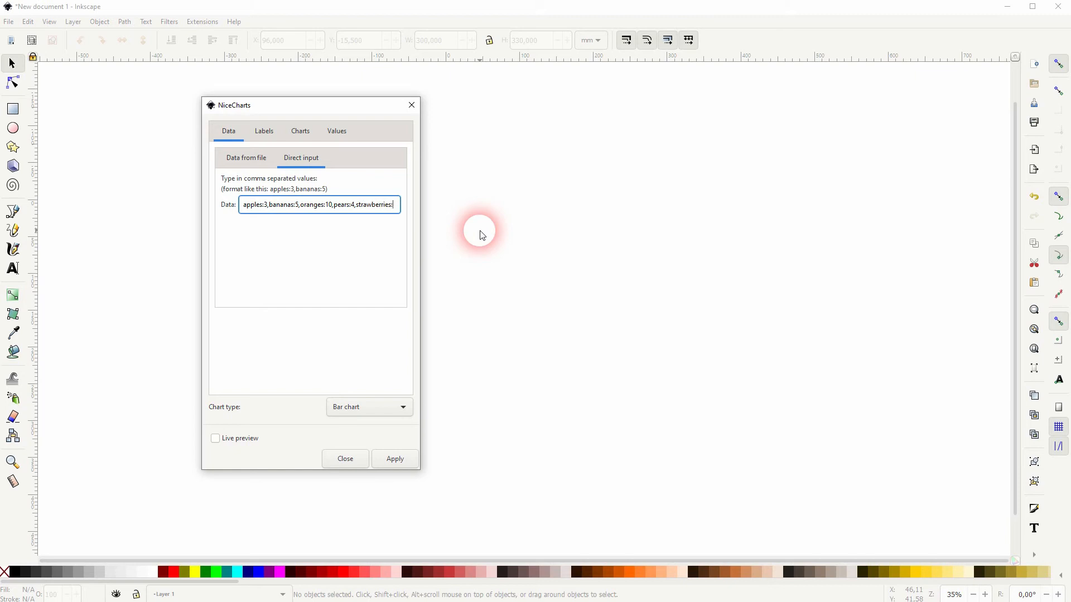
{"action": "left_click", "coordinate": [216, 445]}
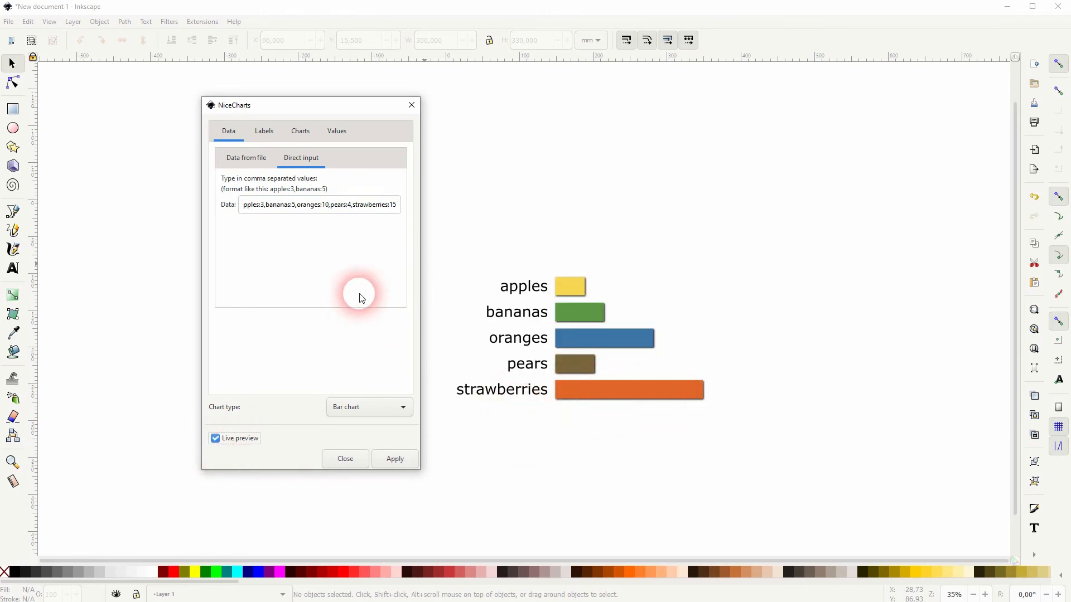
{"action": "left_click", "coordinate": [260, 168]}
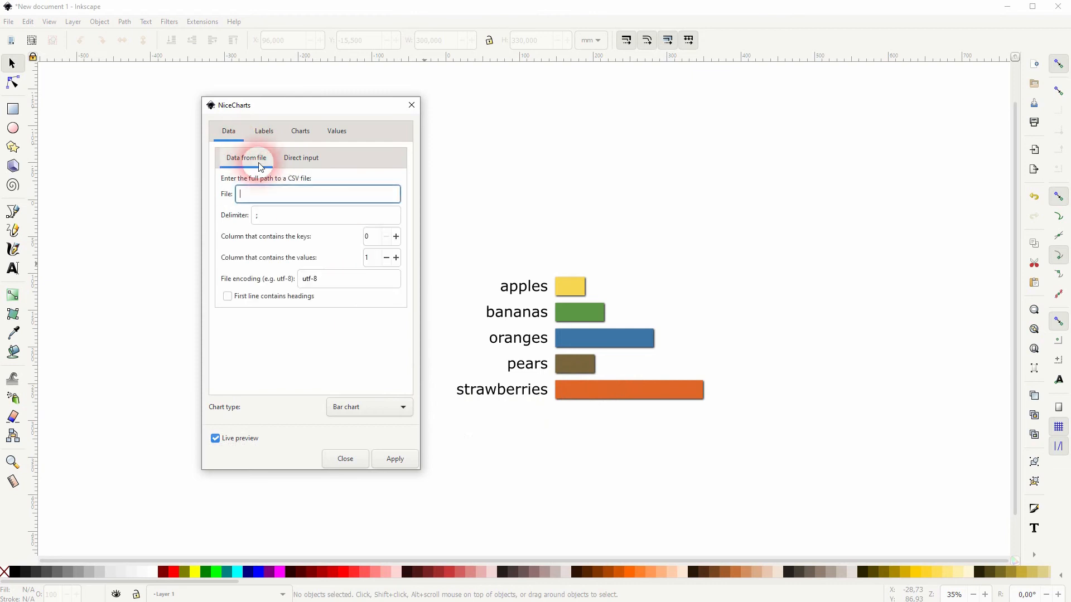
{"action": "left_click", "coordinate": [339, 185]}
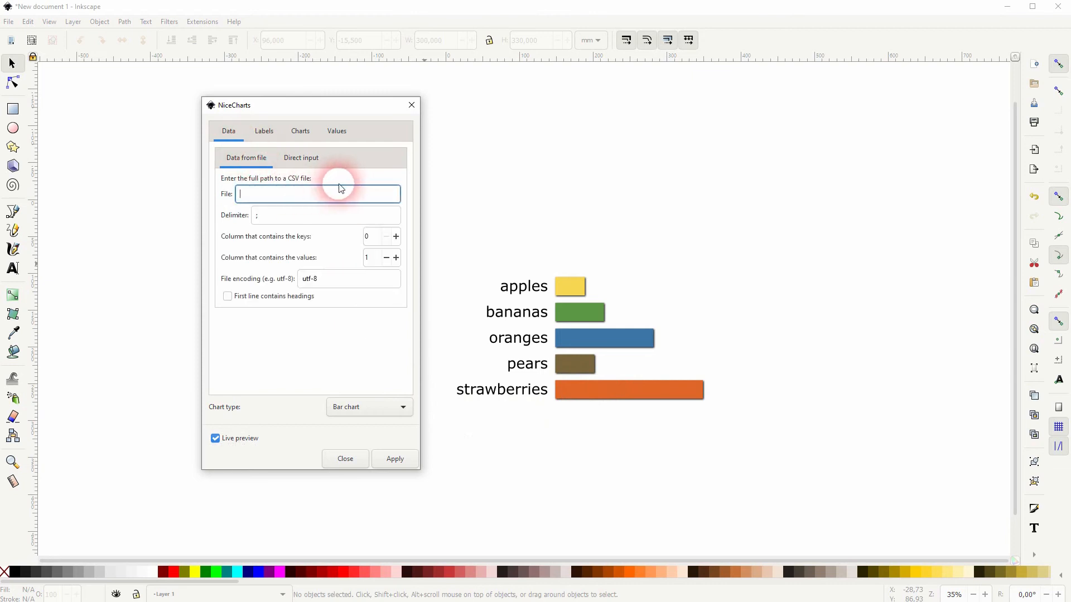
{"action": "left_click", "coordinate": [302, 158]}
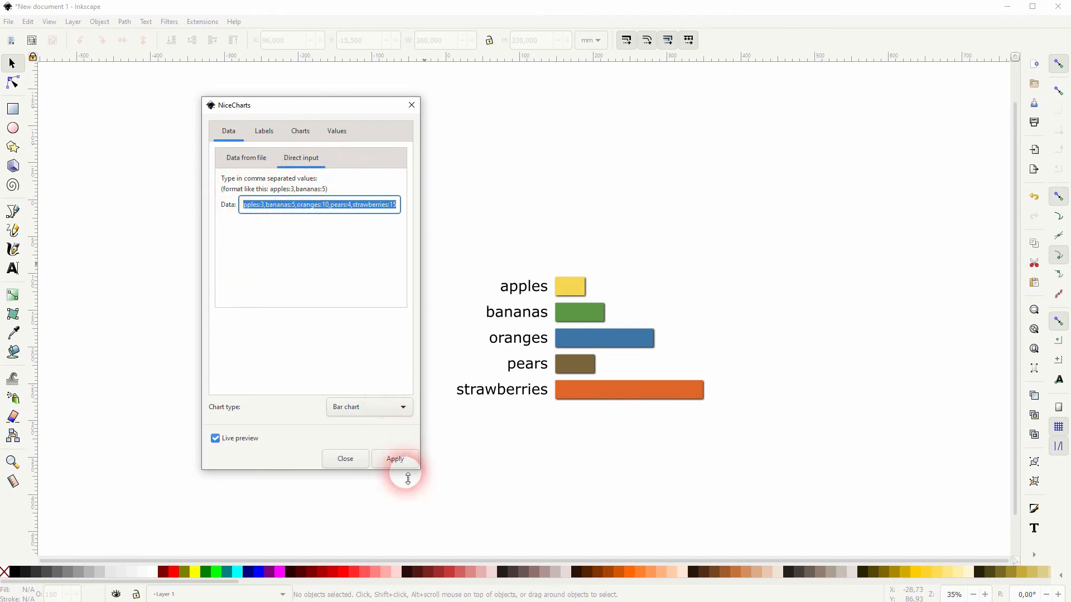
{"action": "left_click", "coordinate": [264, 130]}
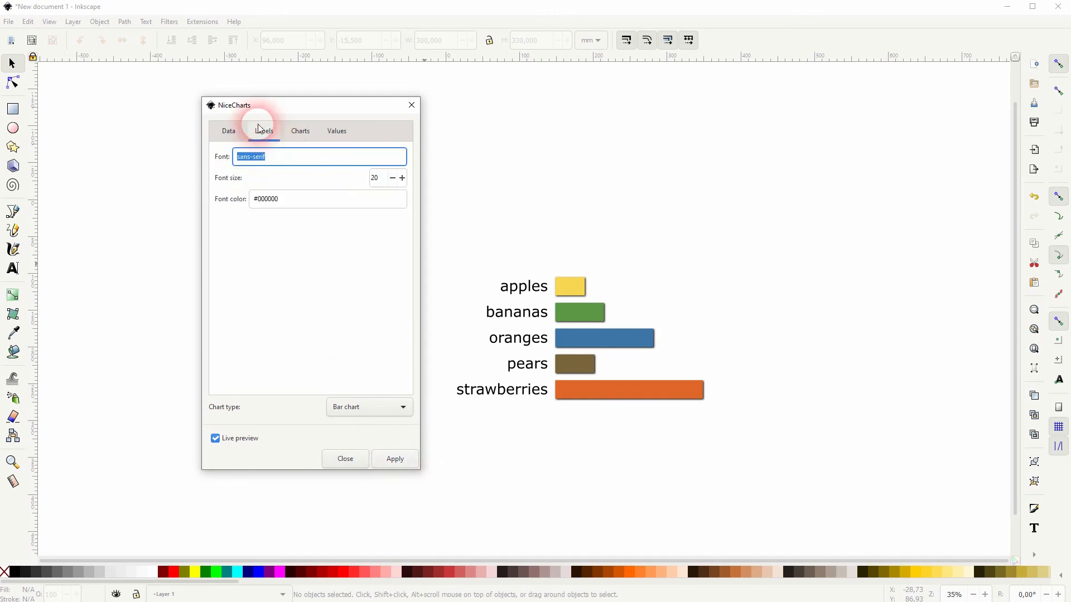
Switch the bars back to vertical drawing, apply the chart to the page and close the NiceCharts dialog.
{"action": "left_click", "coordinate": [302, 130]}
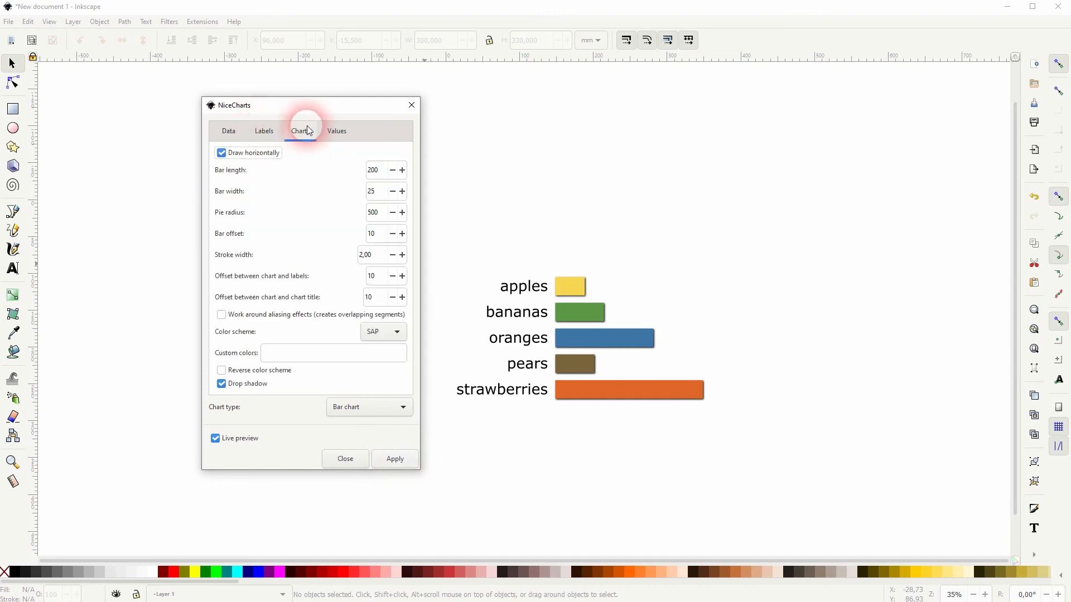
{"action": "left_click", "coordinate": [221, 159]}
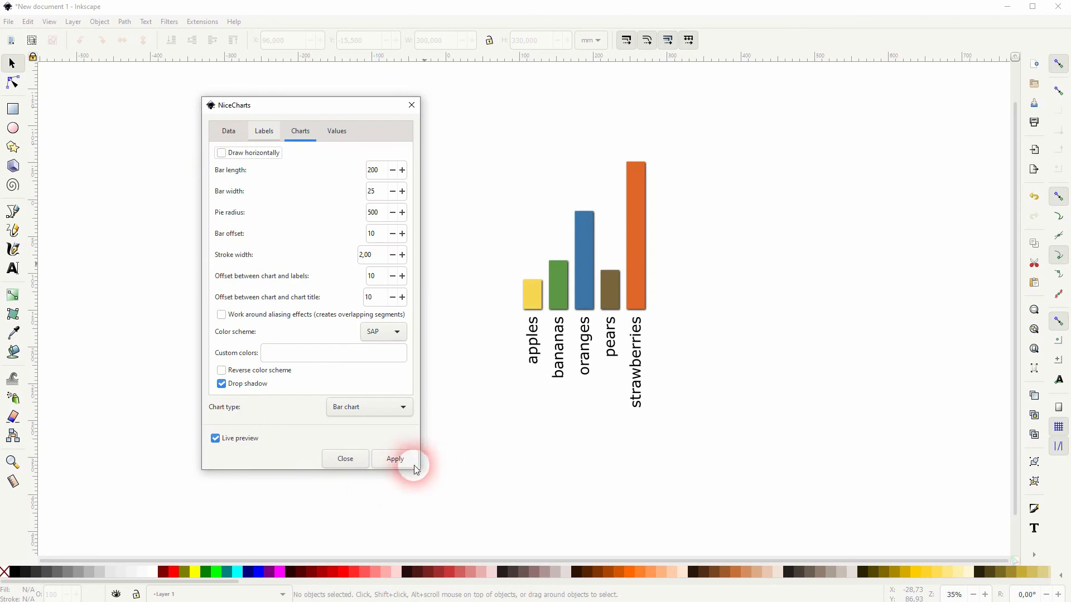
{"action": "left_click", "coordinate": [411, 105]}
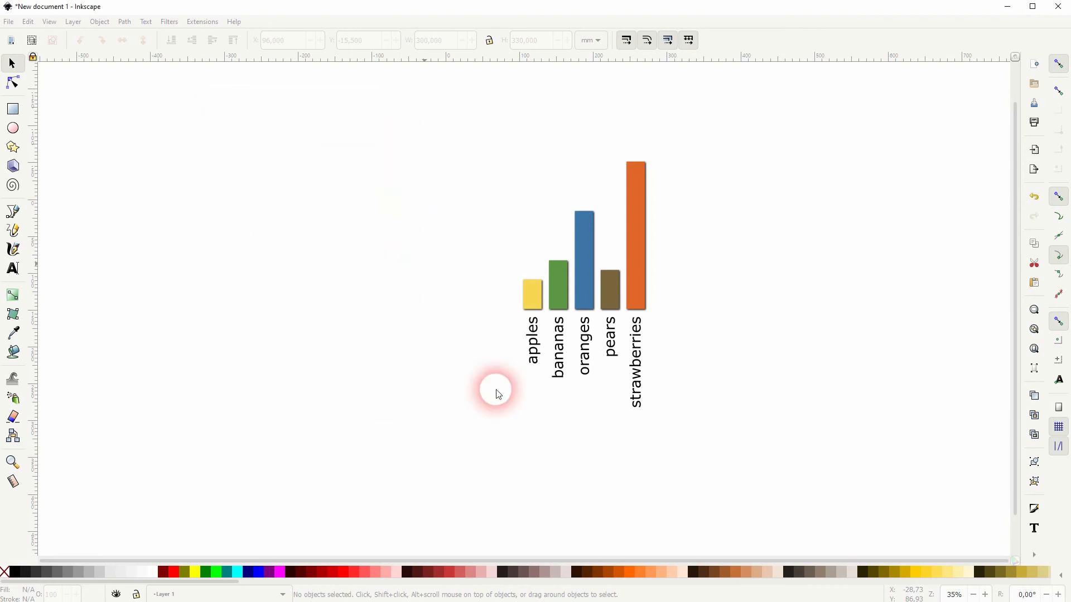
Select all bars and labels of the chart, including strawberries, and rotate them together 90° clockwise so the bars run horizontally.
{"action": "left_click_drag", "start_coordinate": [429, 465], "coordinate": [767, 75]}
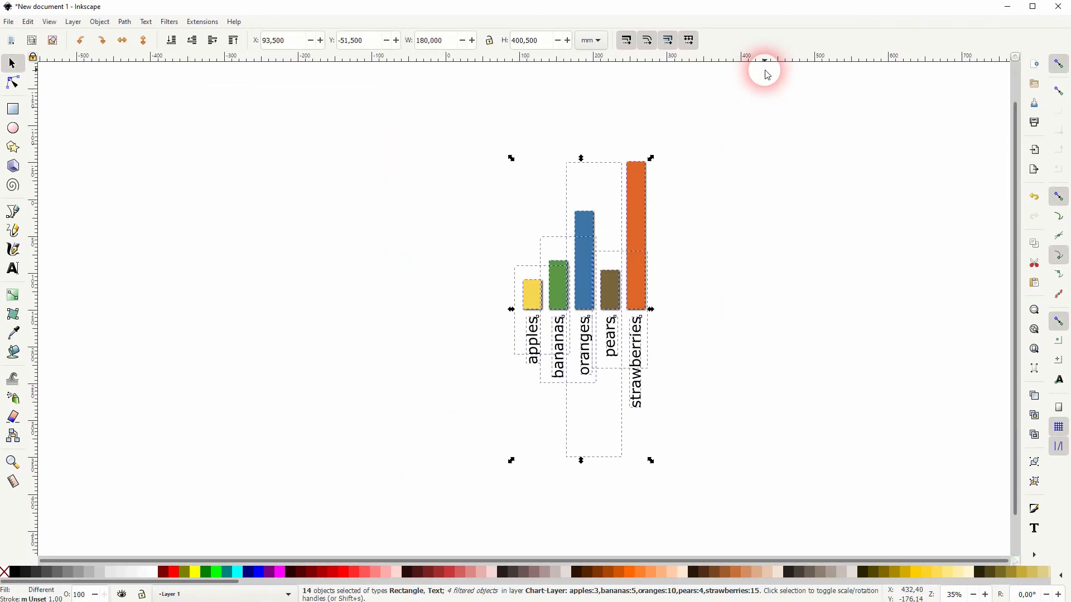
{"action": "scroll", "coordinate": [713, 254], "scroll_direction": "down", "scroll_amount": 3}
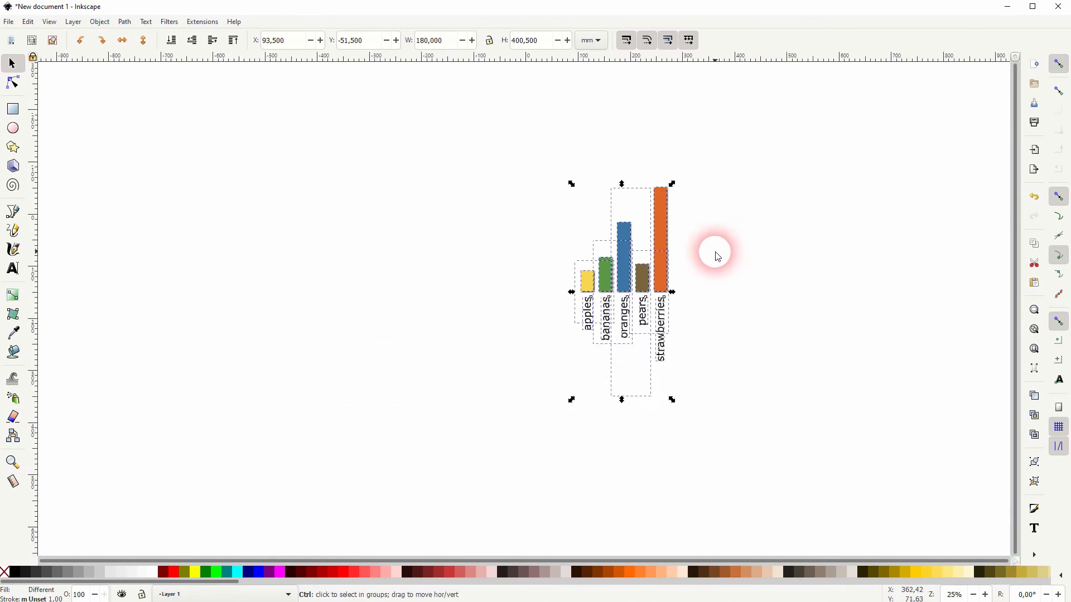
{"action": "left_click_drag", "start_coordinate": [495, 417], "coordinate": [831, 131]}
{"action": "scroll", "coordinate": [698, 306], "scroll_direction": "up", "scroll_amount": 2}
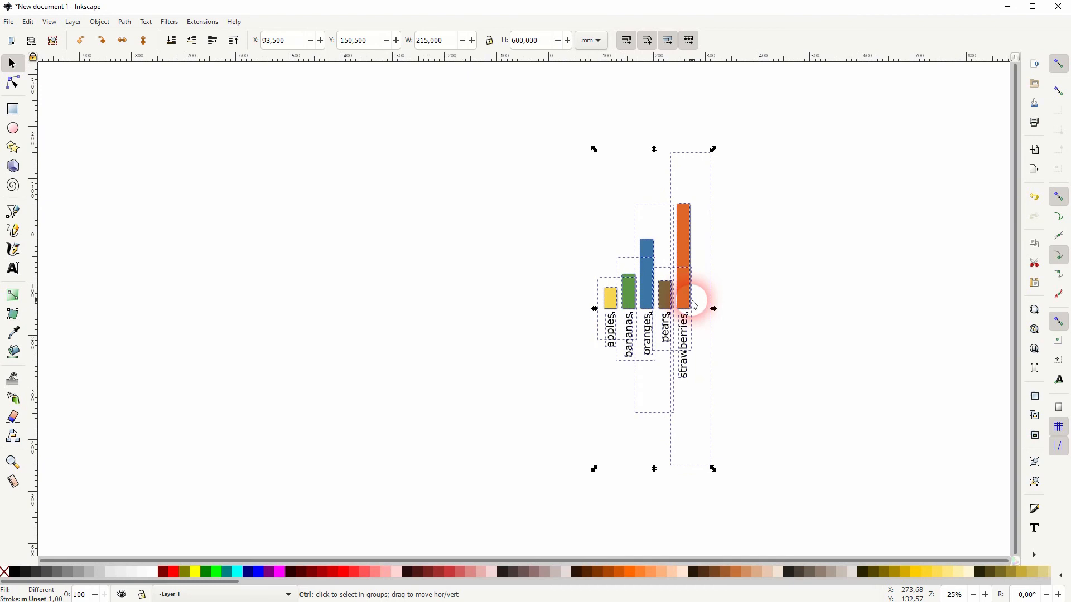
{"action": "left_click_drag", "start_coordinate": [713, 150], "coordinate": [846, 392]}
{"action": "left_click", "coordinate": [559, 468]}
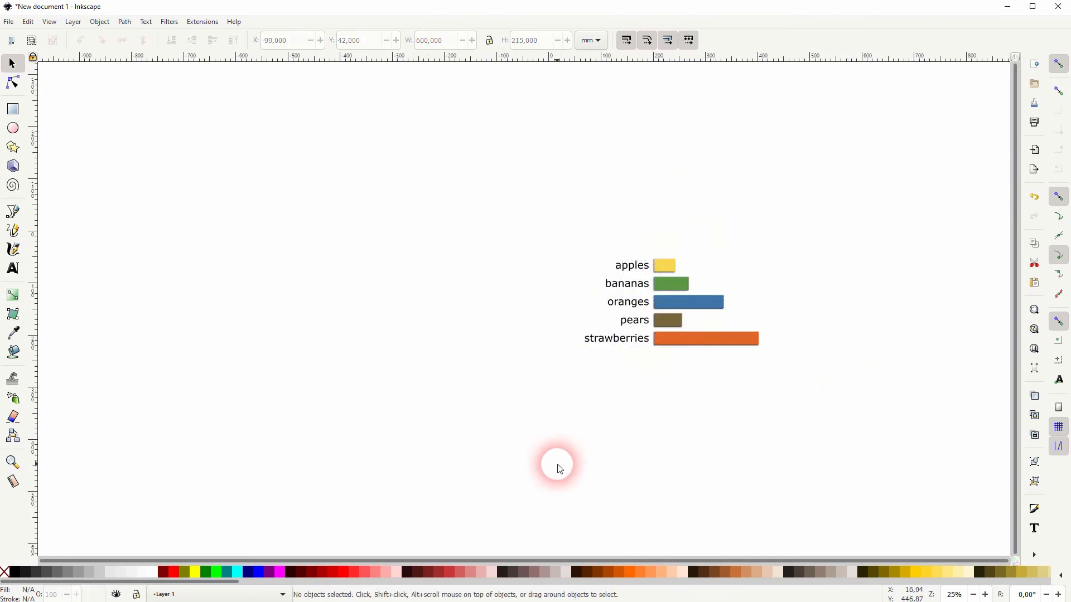
Select the whole rotated chart and enlarge it proportionally towards the upper left to about 1158 × 415 mm, leaving it deselected.
{"action": "left_click_drag", "start_coordinate": [454, 454], "coordinate": [827, 232]}
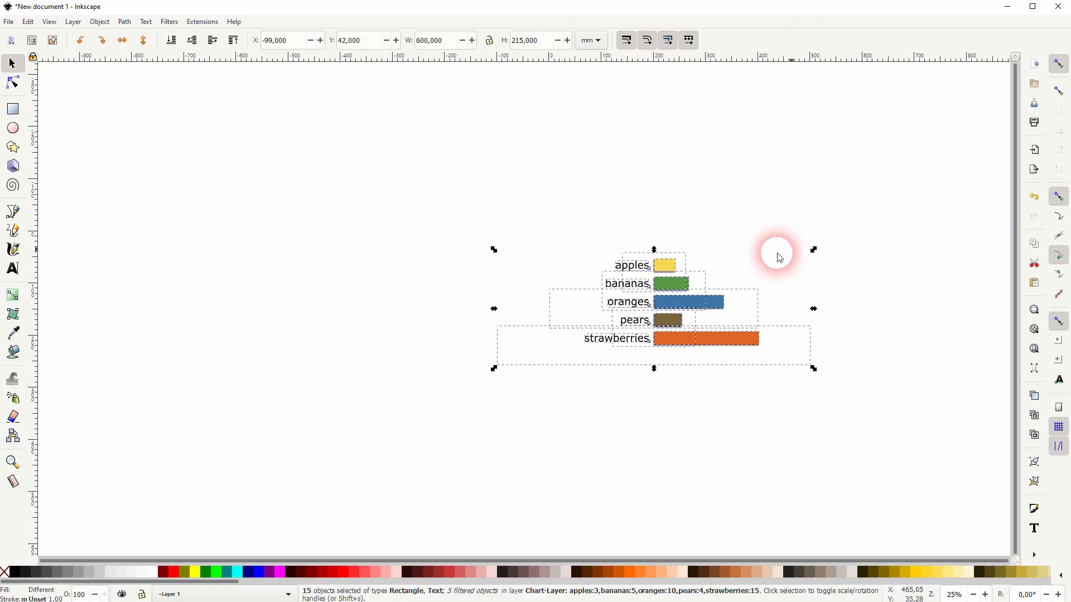
{"action": "left_click_drag", "start_coordinate": [493, 251], "coordinate": [195, 150]}
{"action": "left_click", "coordinate": [488, 407]}
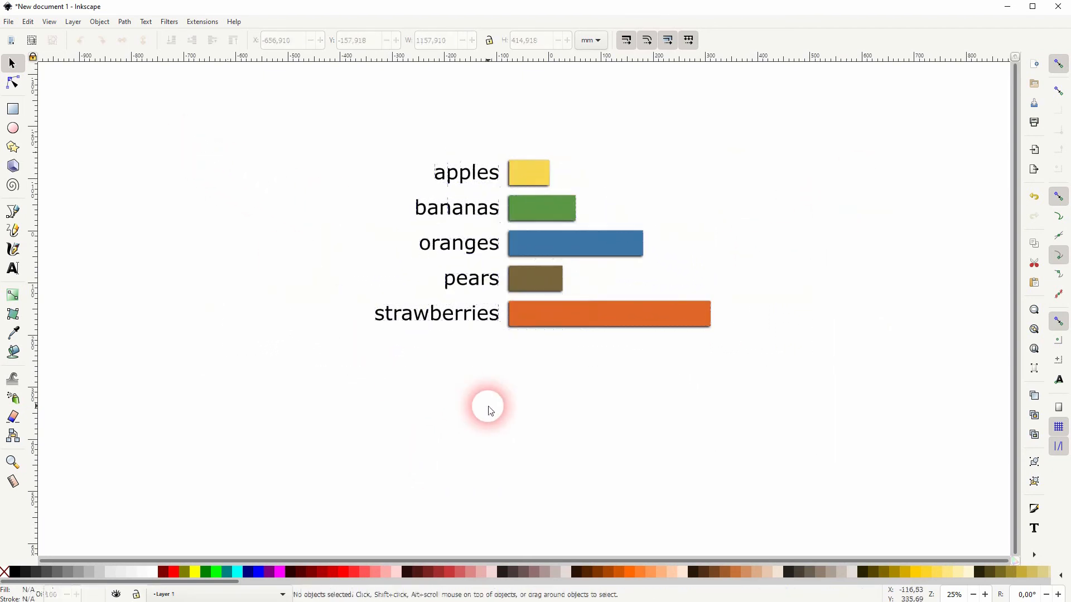